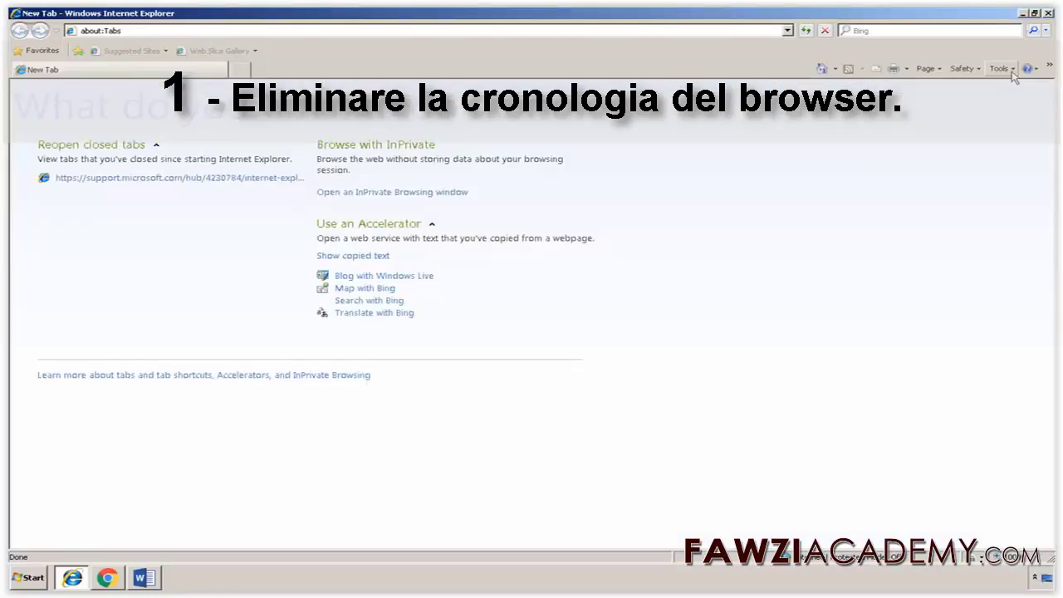
# Step: Delete the browsing history, including temporary Internet files, cookies, history, form data, passwords and InPrivate Filtering data, while preserving Favorites website data
pyautogui.press('alt')
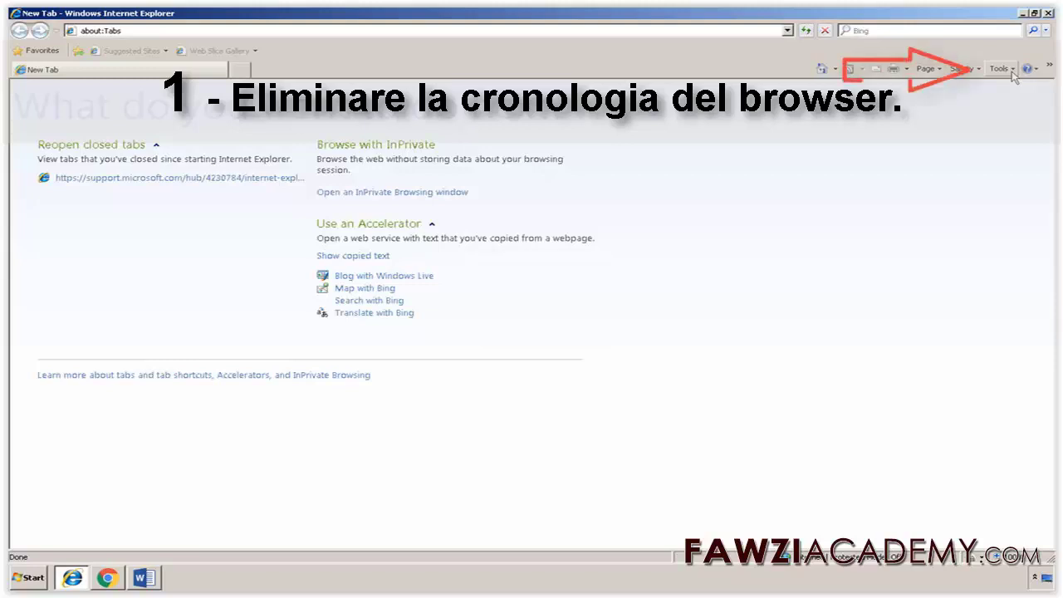
pyautogui.click(1001, 69)
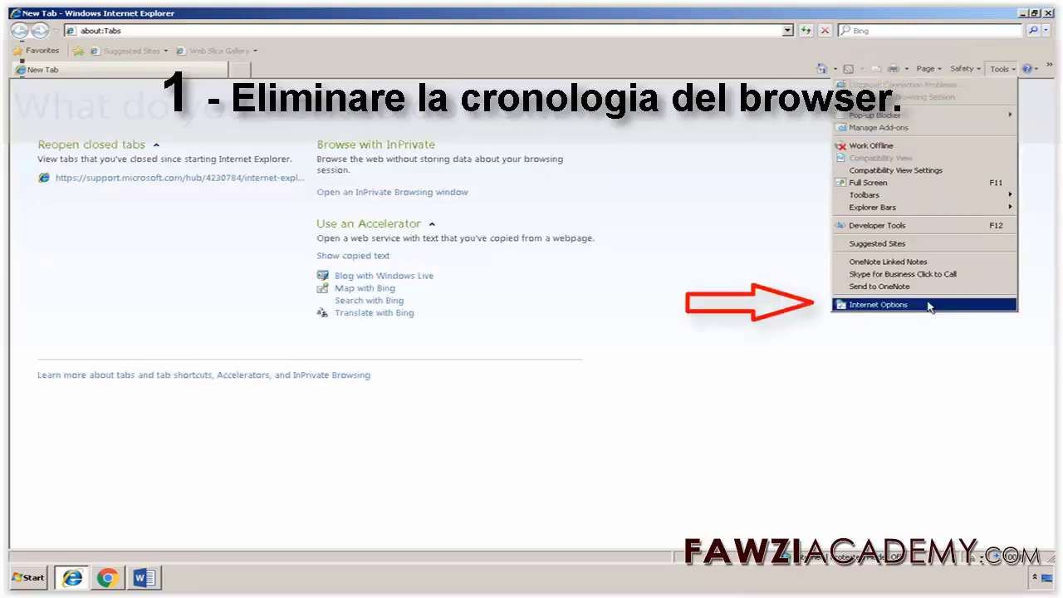
pyautogui.click(880, 305)
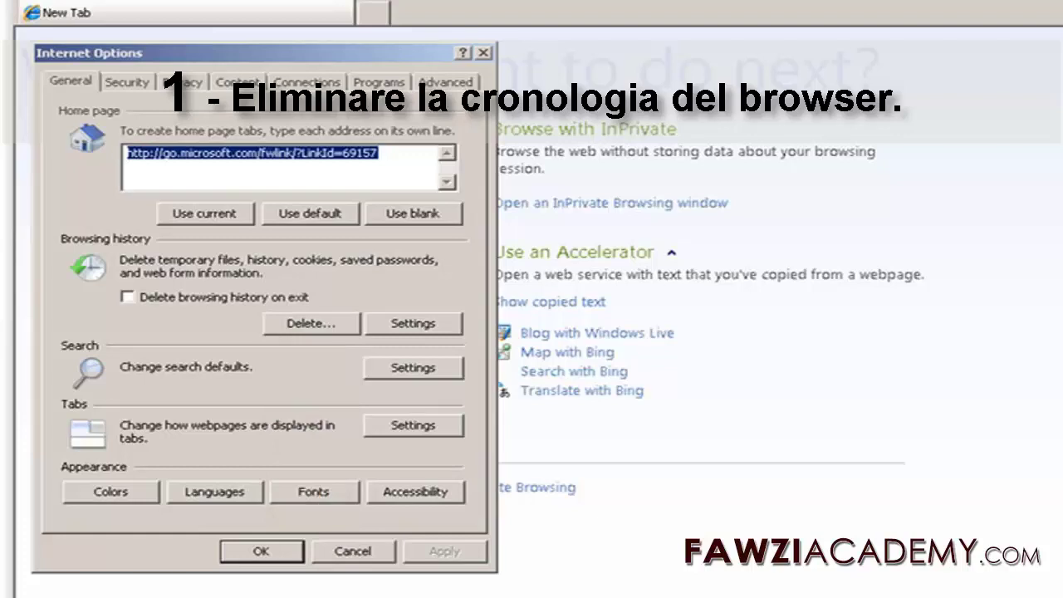
pyautogui.click(311, 323)
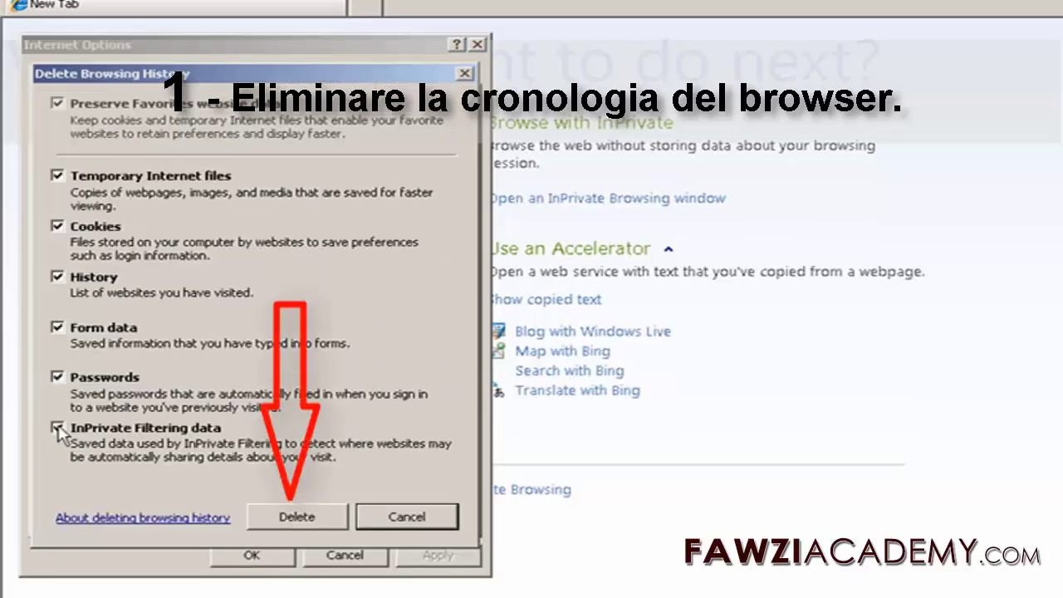
pyautogui.click(299, 517)
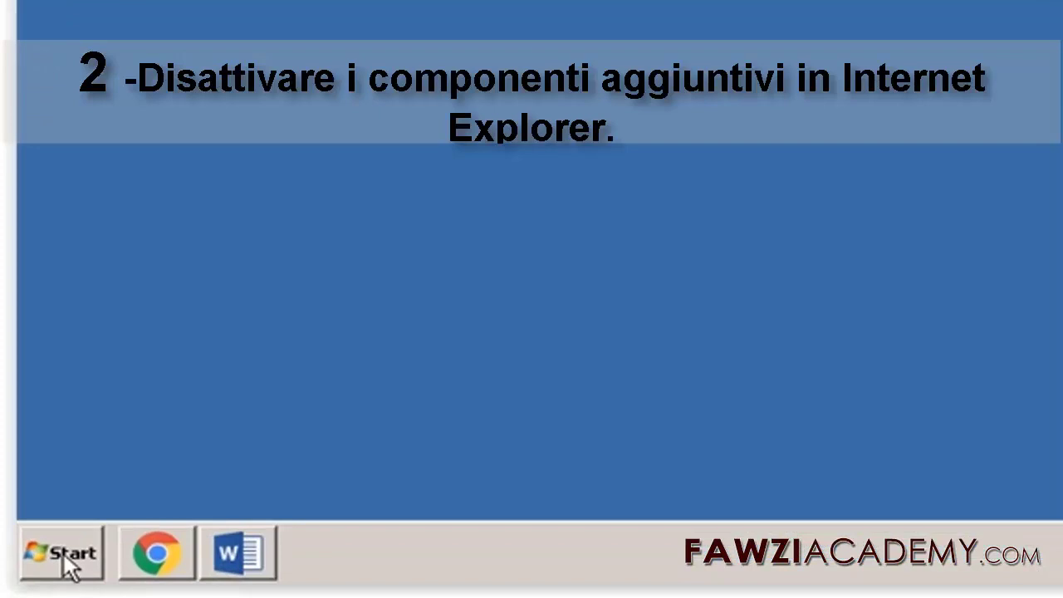
# Step: Launch Internet Explorer (No Add-ons) from the System Tools among the Windows accessories
pyautogui.click(62, 558)
pyautogui.click(250, 445)
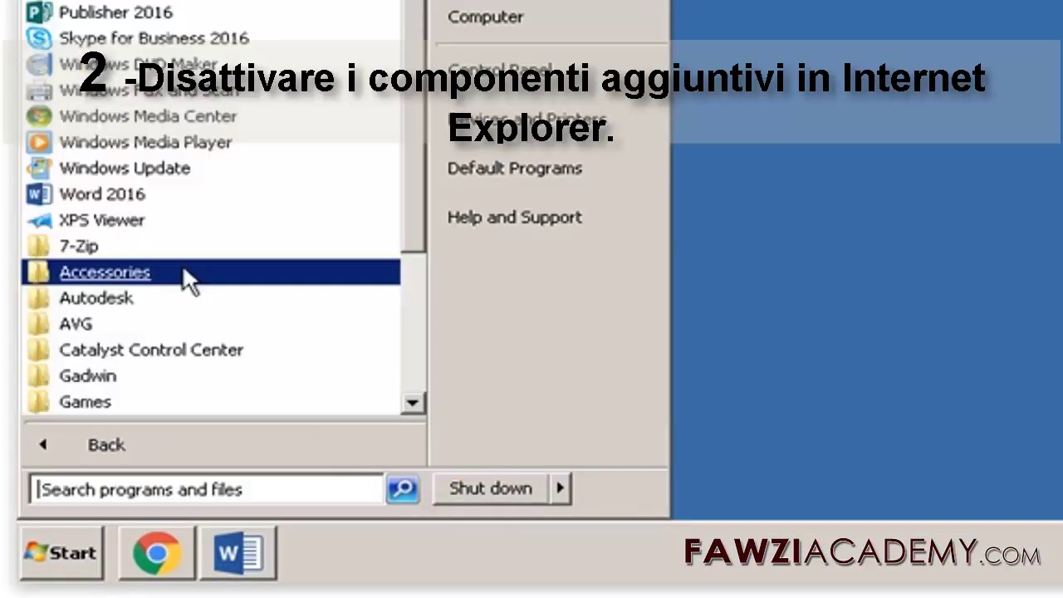
pyautogui.click(184, 271)
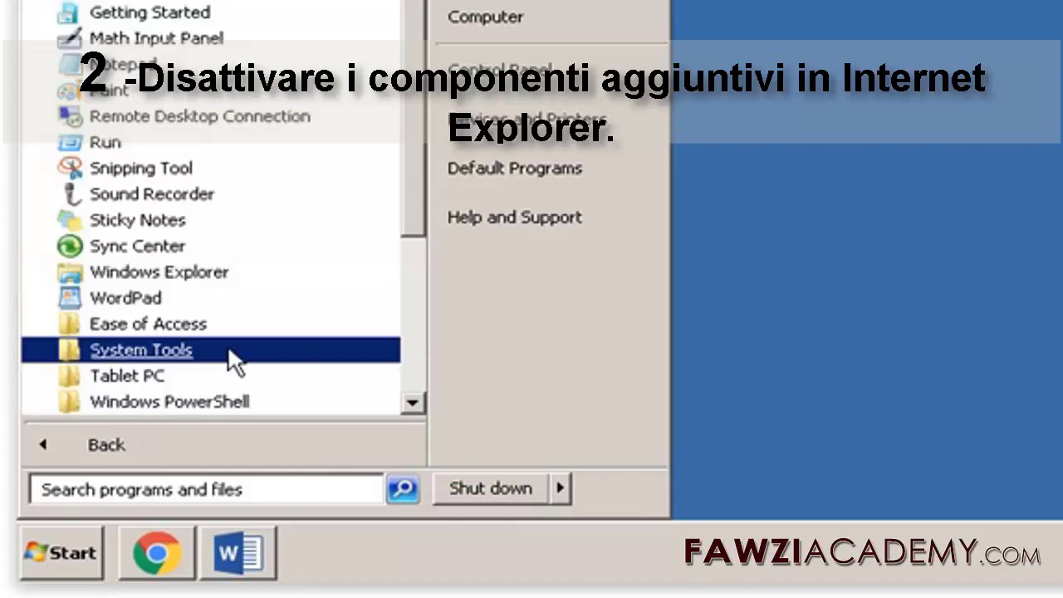
pyautogui.click(228, 349)
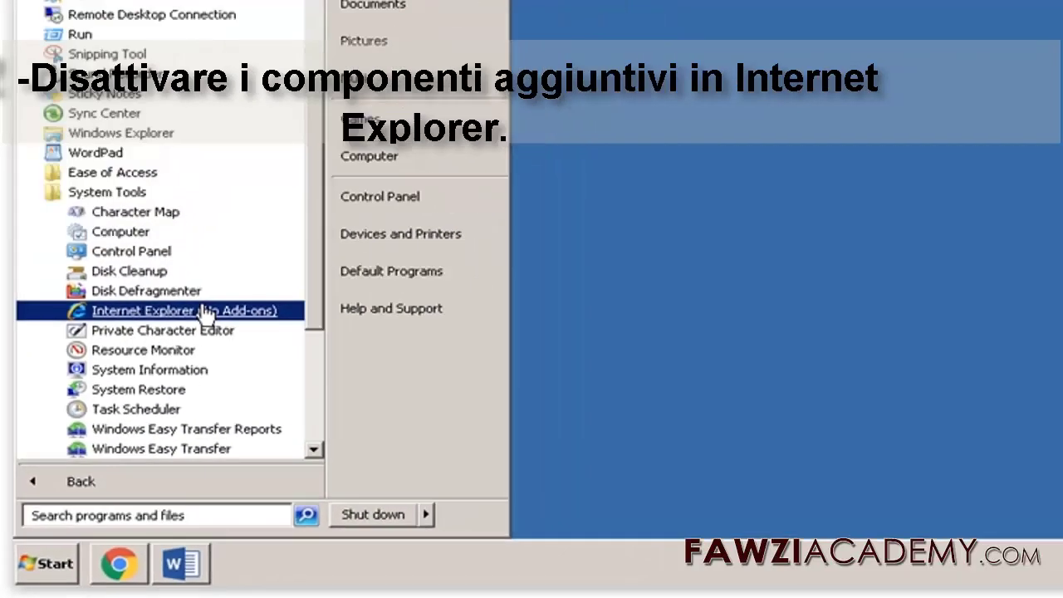
pyautogui.click(270, 221)
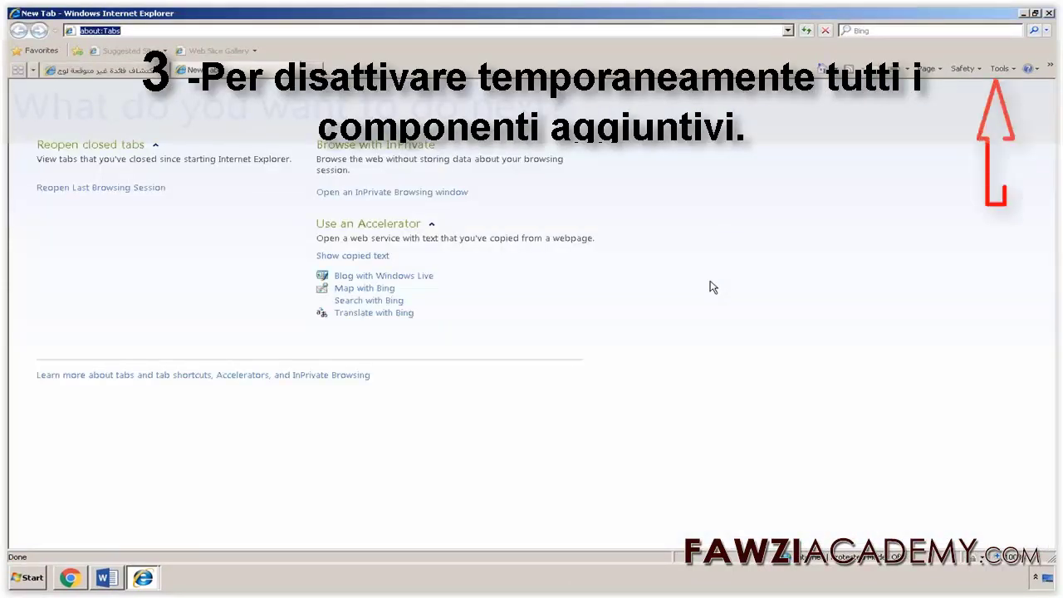
# Step: Open the detailed information for the Office Document Cache Handler among the browser's managed add-ons
pyautogui.click(1001, 68)
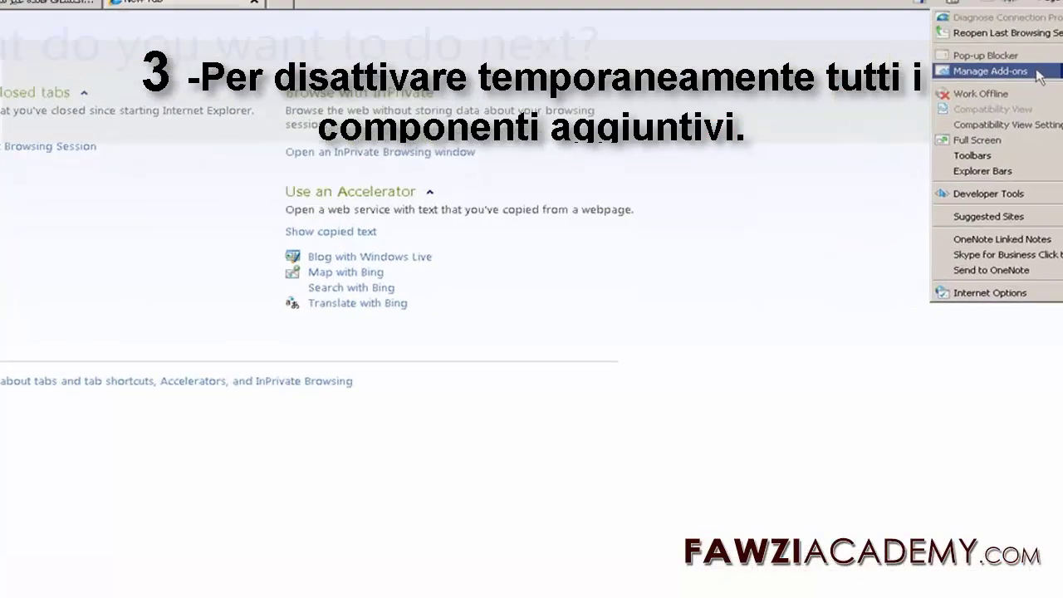
pyautogui.click(914, 128)
pyautogui.click(482, 199)
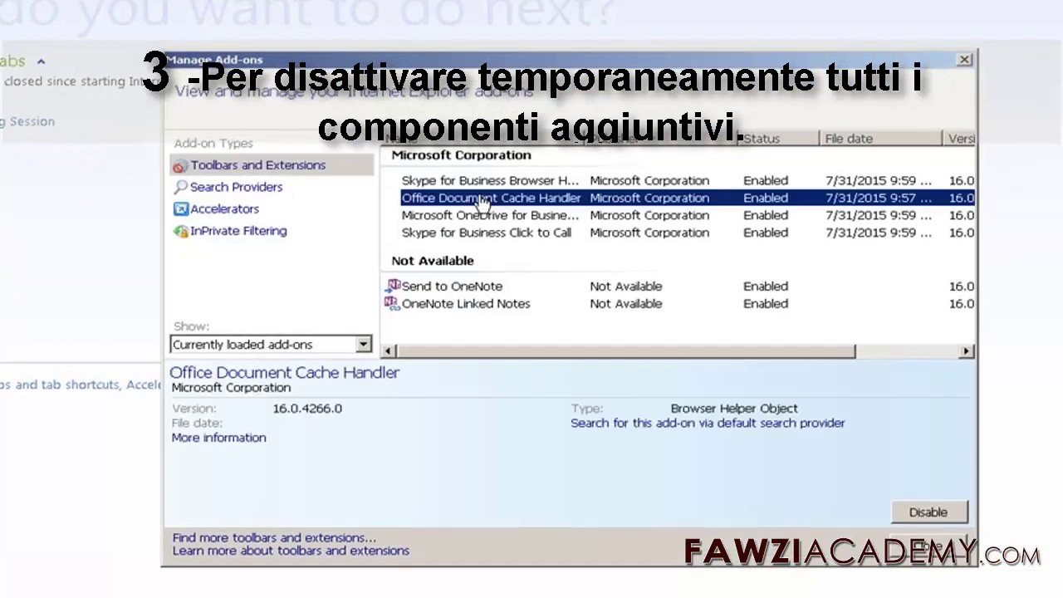
pyautogui.rightClick(529, 205)
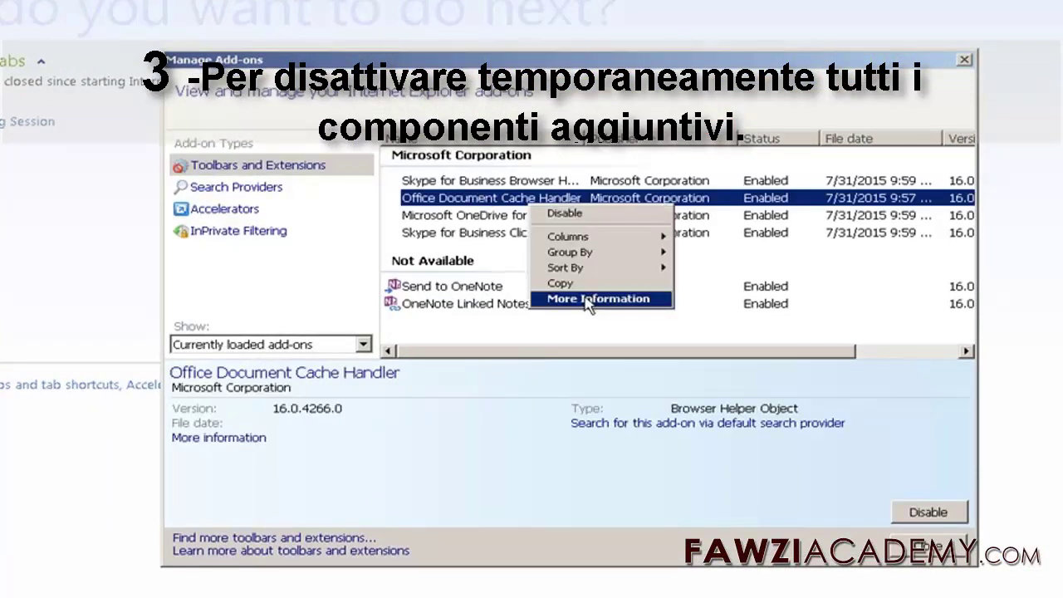
pyautogui.click(588, 301)
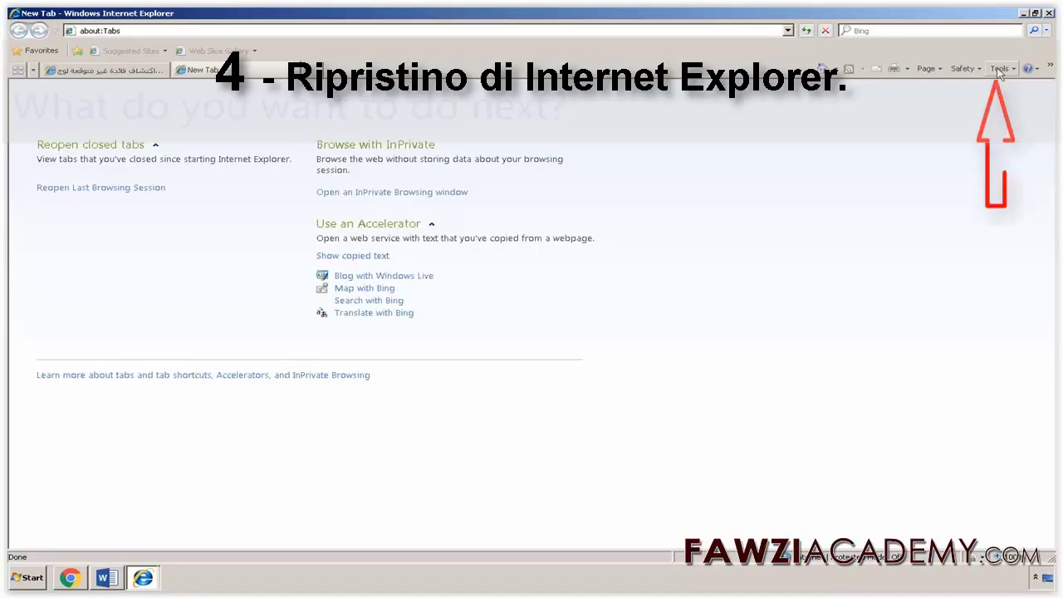
# Step: Reset all Internet Explorer settings to their defaults without deleting personal settings
pyautogui.click(999, 70)
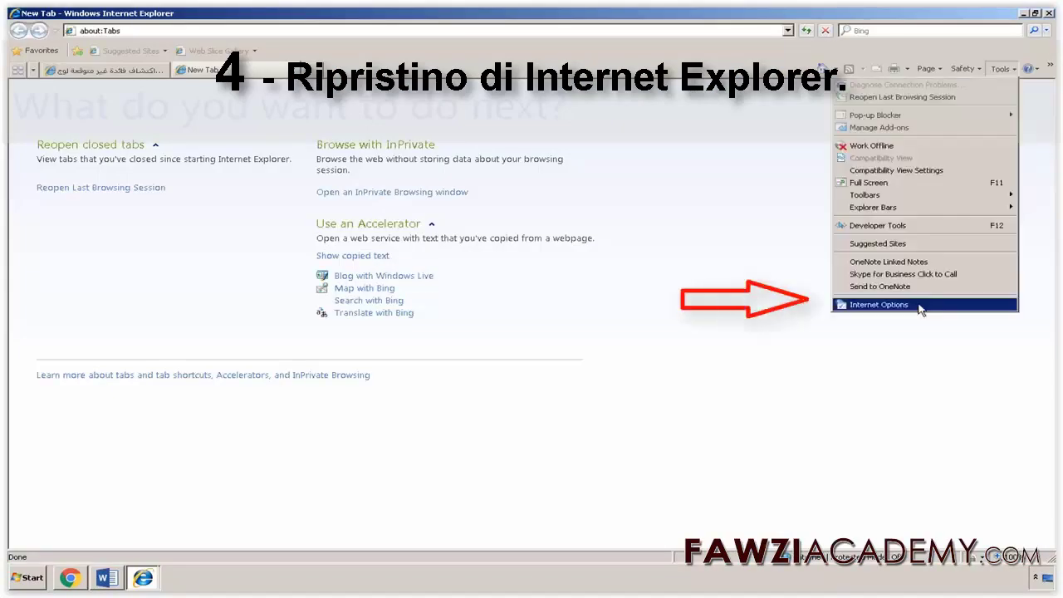
pyautogui.click(879, 305)
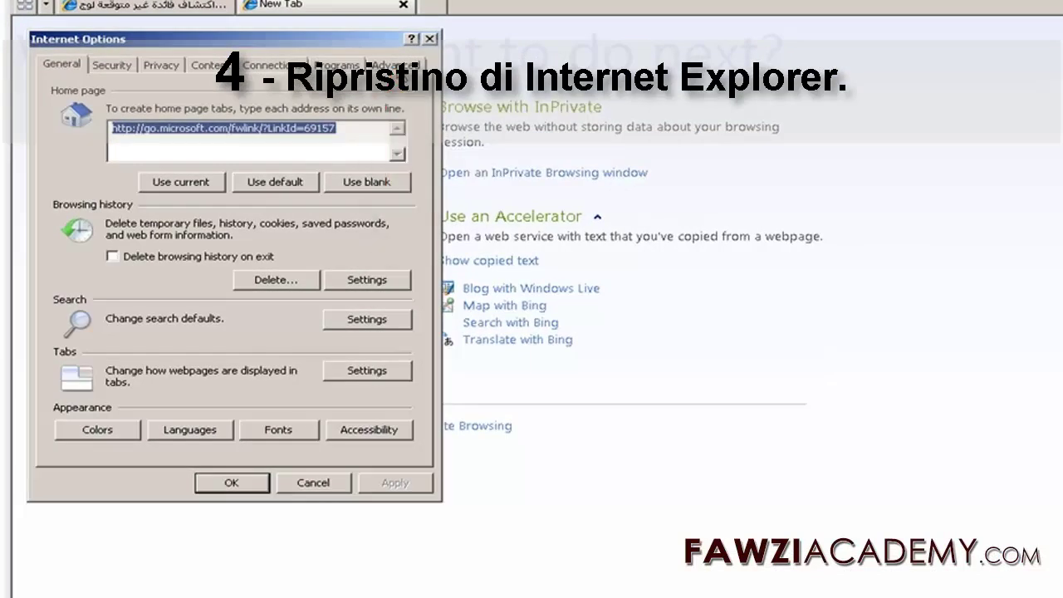
pyautogui.hotkey('ctrl', 'shift', 'Tab')
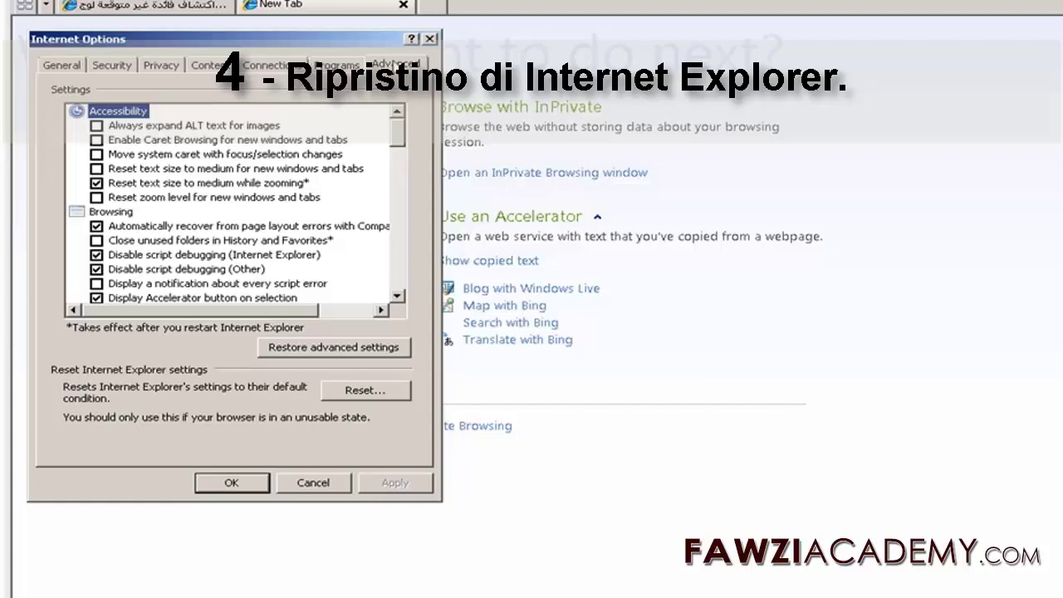
pyautogui.click(365, 390)
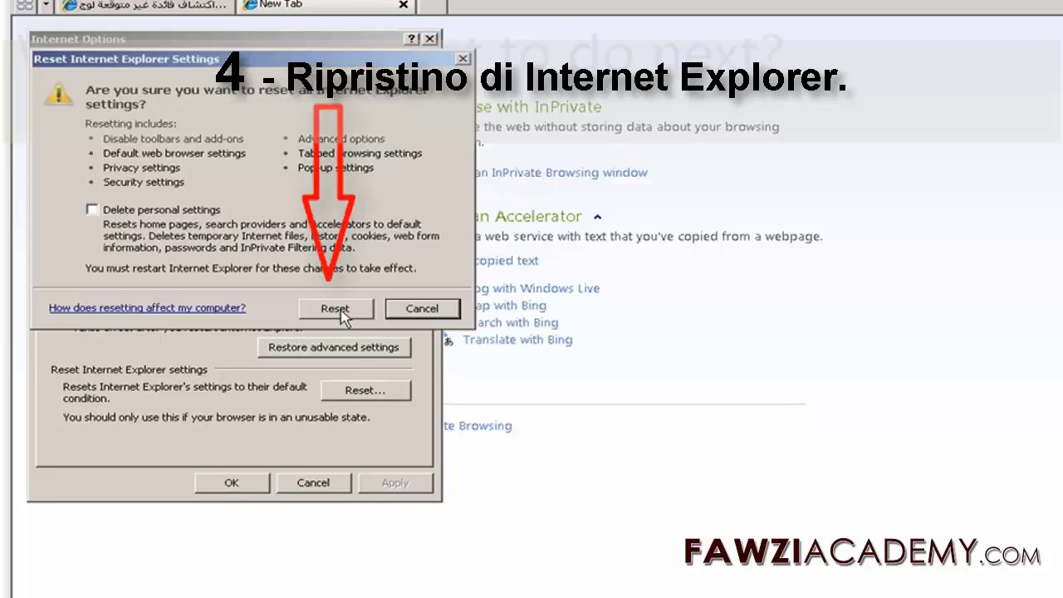
pyautogui.click(337, 309)
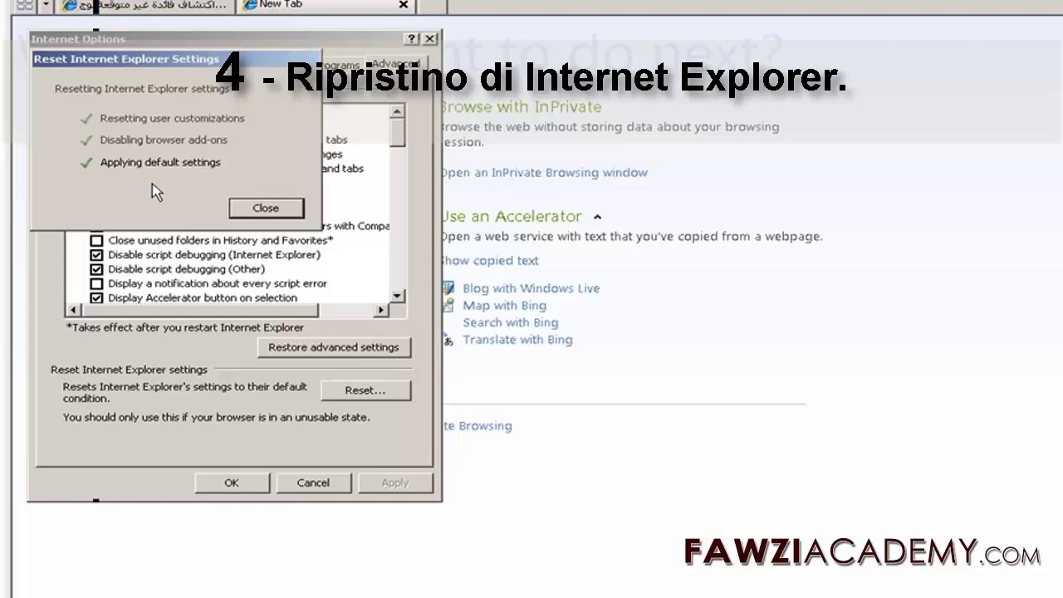
pyautogui.click(266, 208)
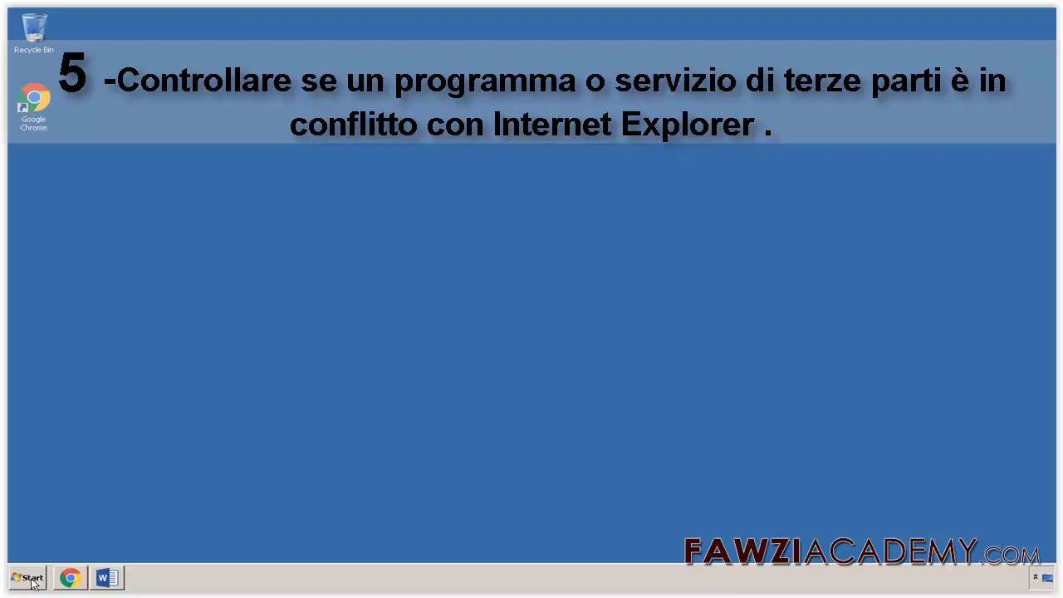
# Step: Find msconfig from the Windows desktop and run it as administrator
pyautogui.click(32, 580)
pyautogui.write('msconfig')
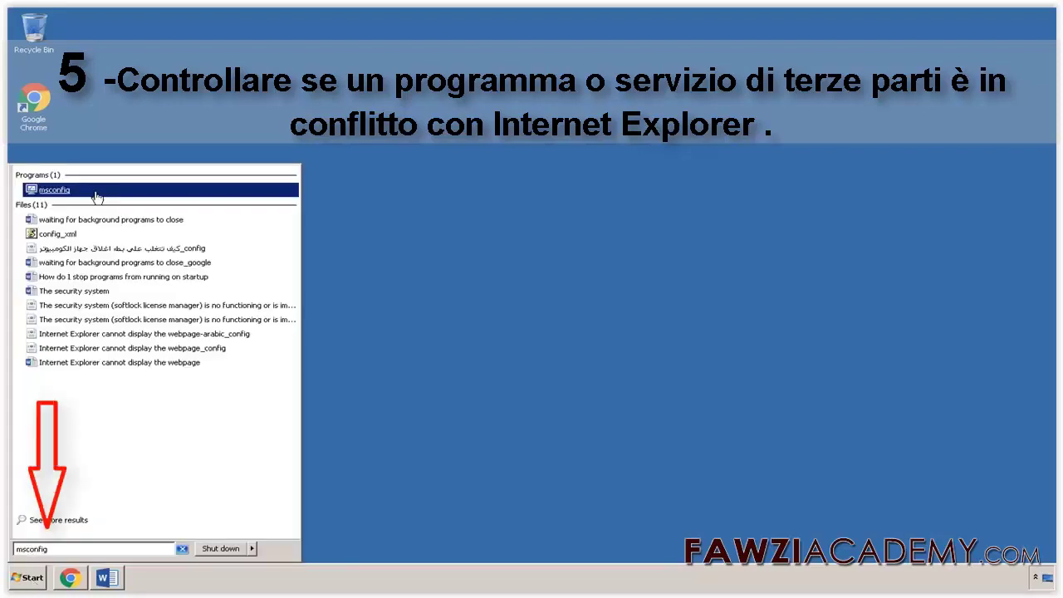
pyautogui.rightClick(97, 196)
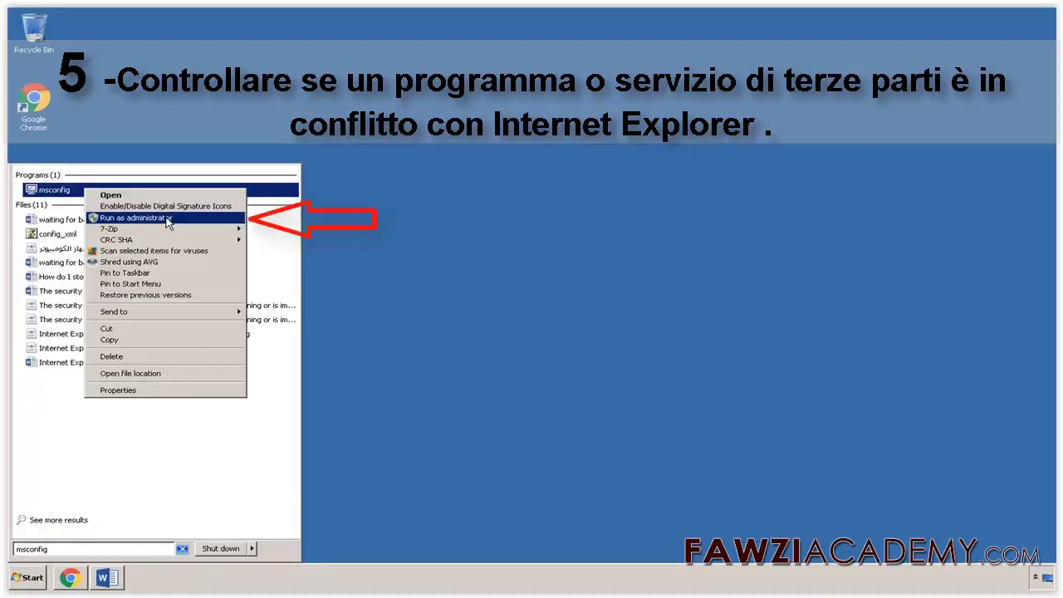
pyautogui.click(138, 218)
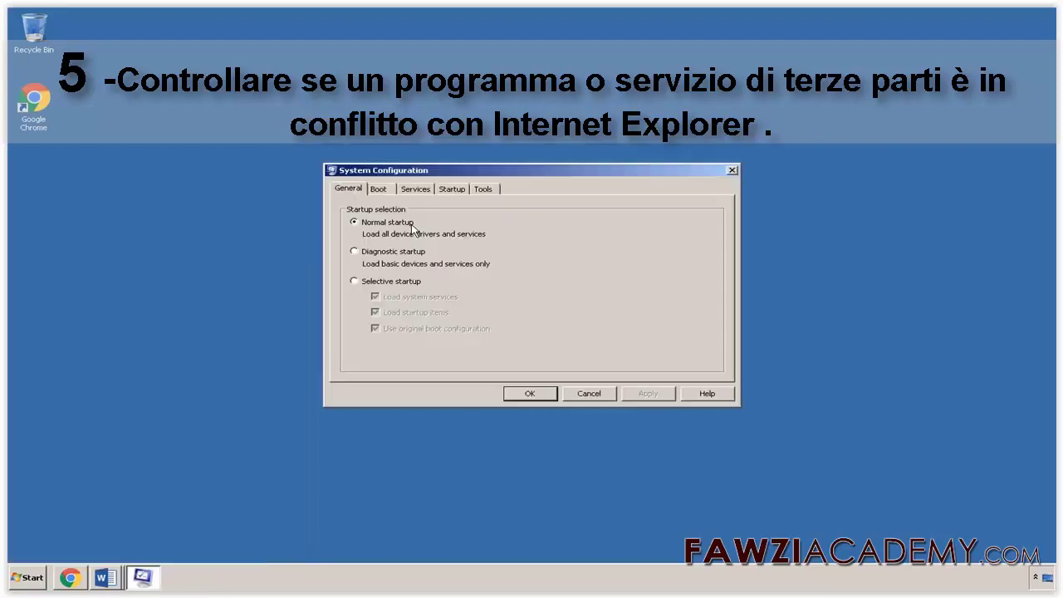
# Step: Disable all non-Microsoft services and all startup items, and accept the system configuration
pyautogui.click(416, 190)
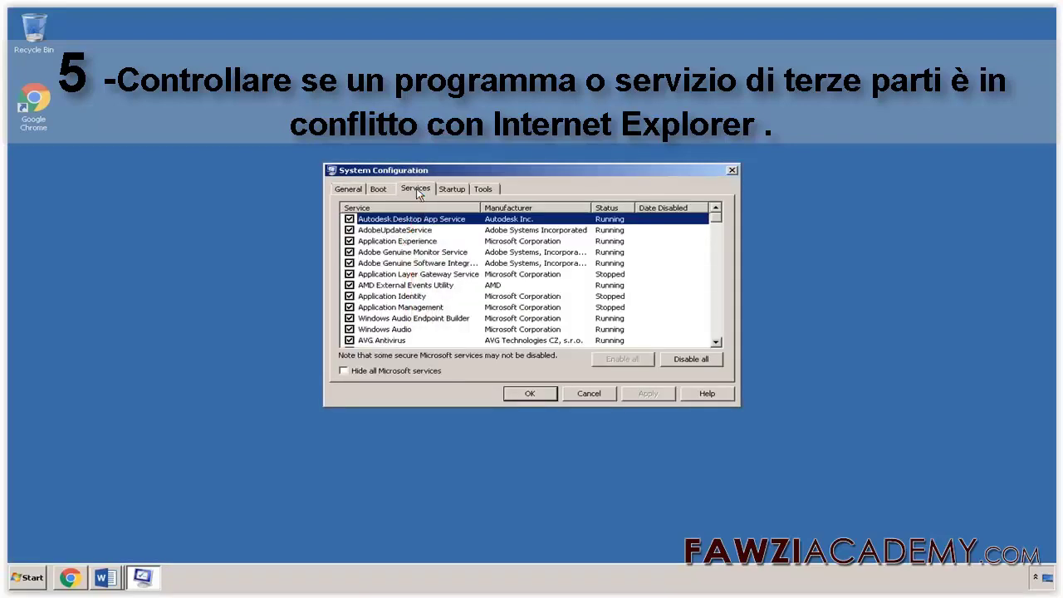
pyautogui.click(344, 370)
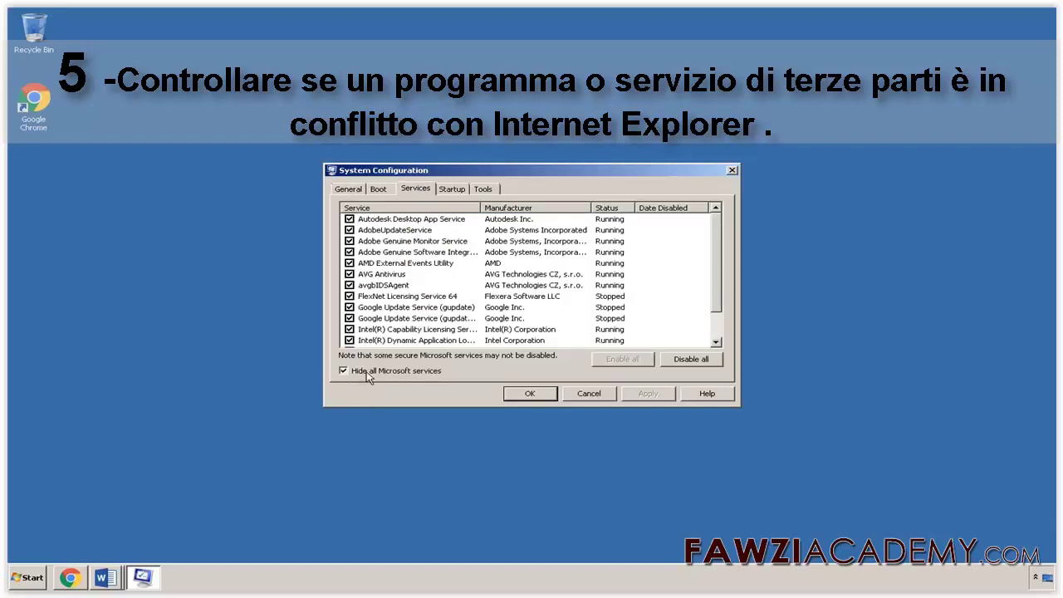
pyautogui.click(692, 360)
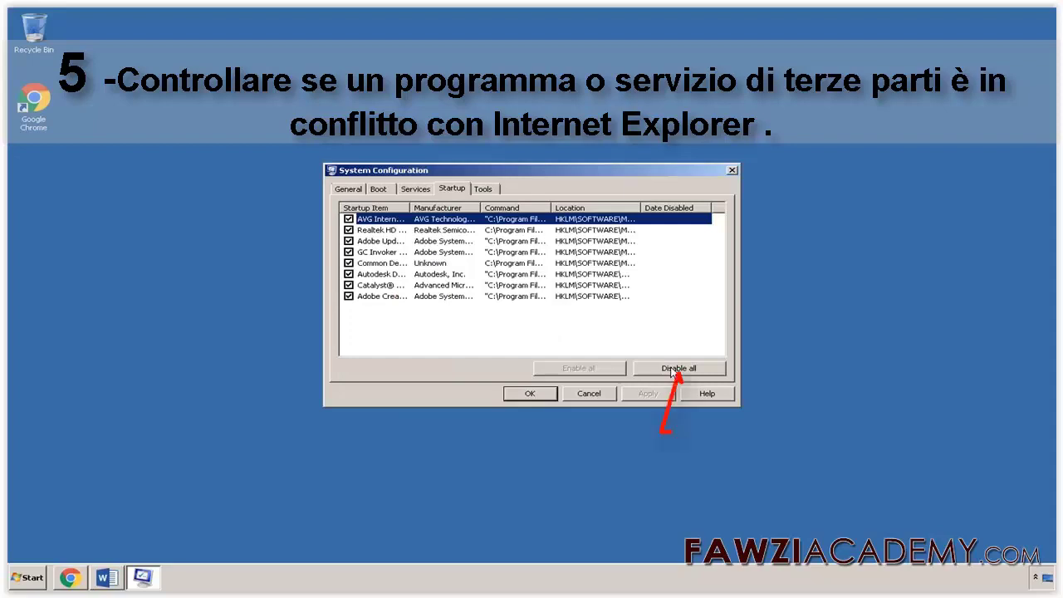
pyautogui.click(673, 371)
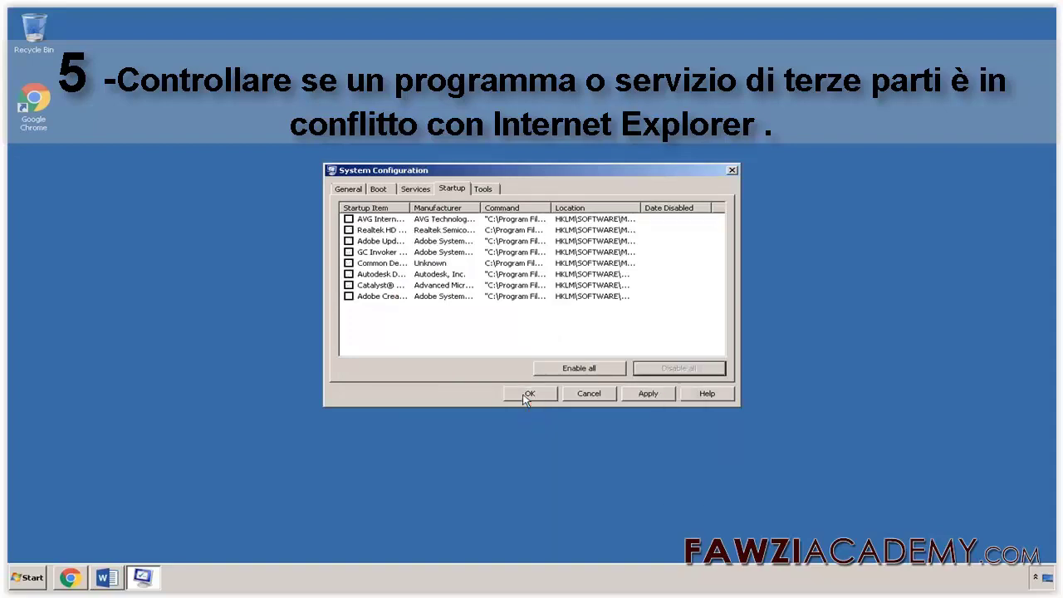
pyautogui.click(526, 395)
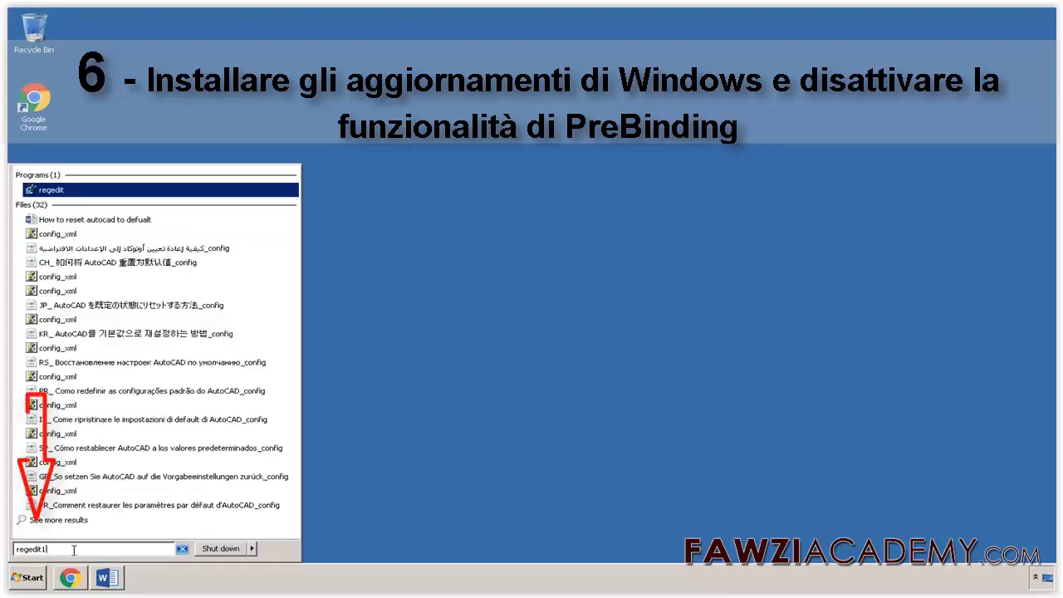
# Step: Run regedit as administrator and select the key HKEY_CURRENT_USER\Software\Microsoft\Internet Explorer\Main
pyautogui.rightClick(111, 191)
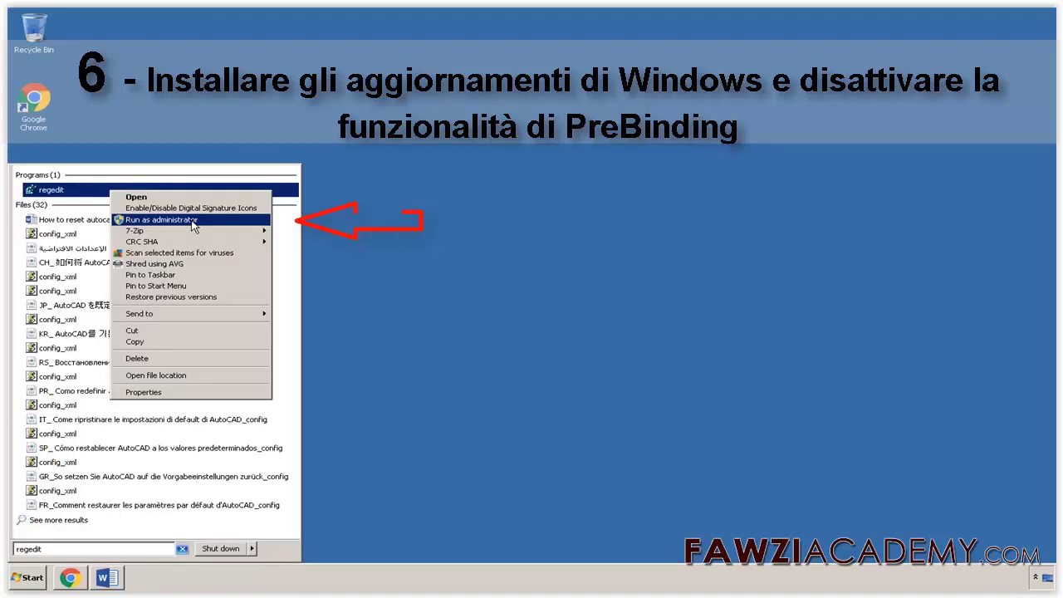
pyautogui.click(193, 220)
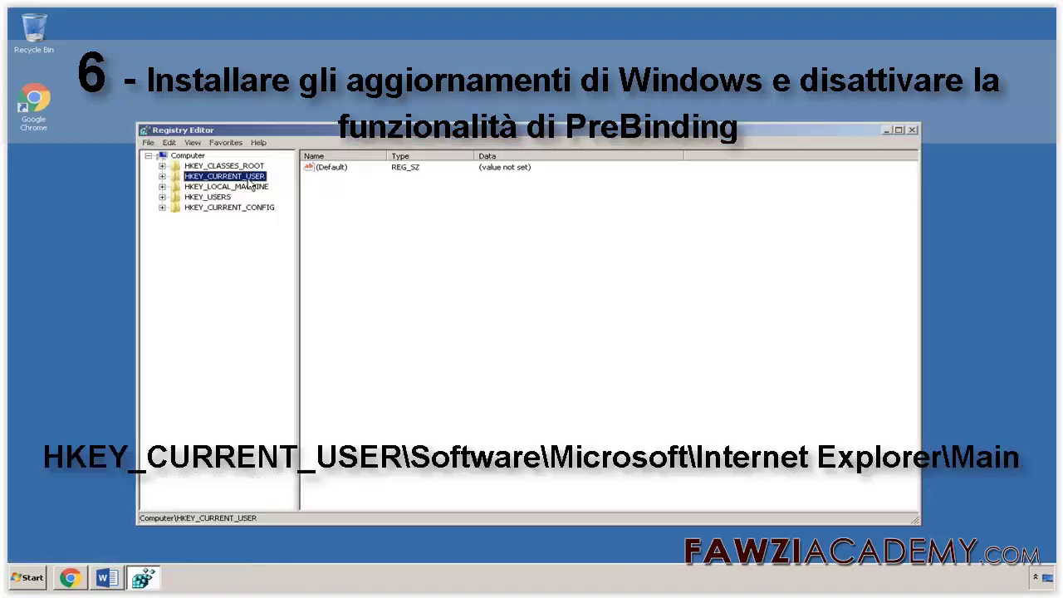
pyautogui.doubleClick(248, 178)
pyautogui.click(215, 281)
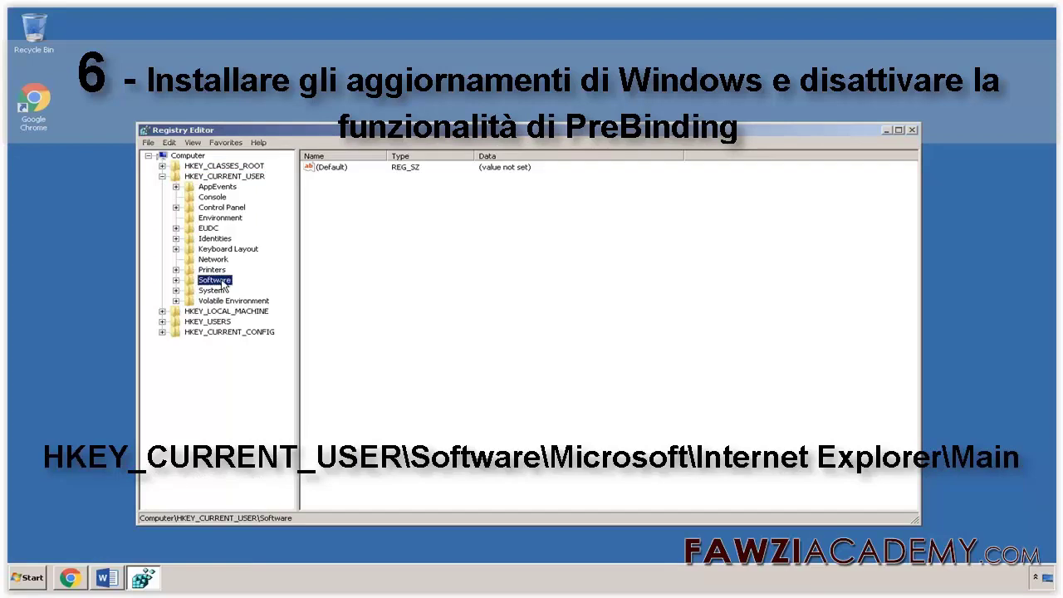
pyautogui.doubleClick(218, 281)
pyautogui.click(229, 404)
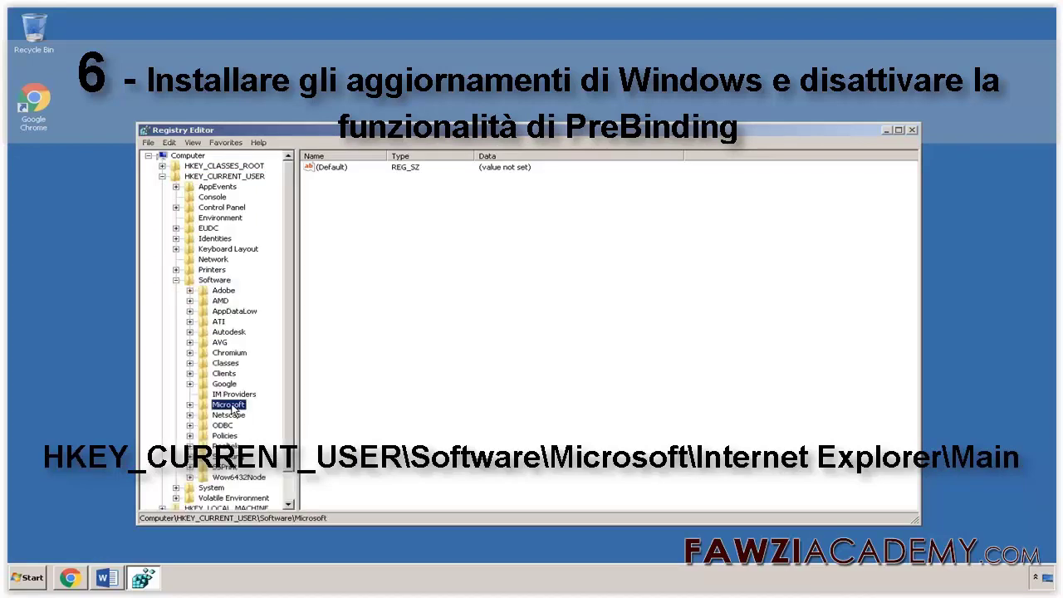
pyautogui.doubleClick(229, 405)
pyautogui.click(238, 343)
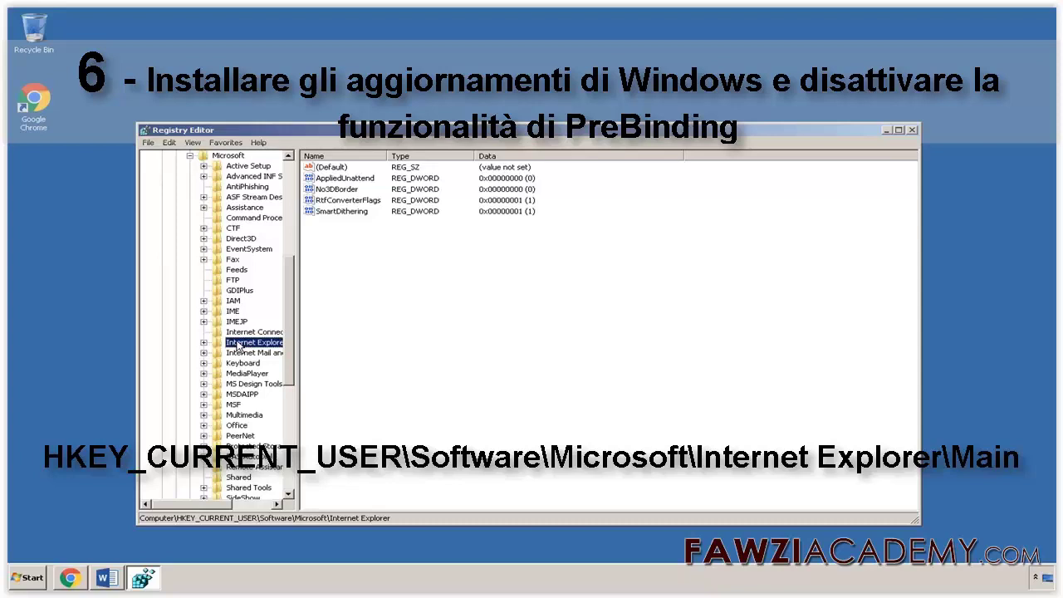
pyautogui.doubleClick(238, 343)
pyautogui.click(249, 405)
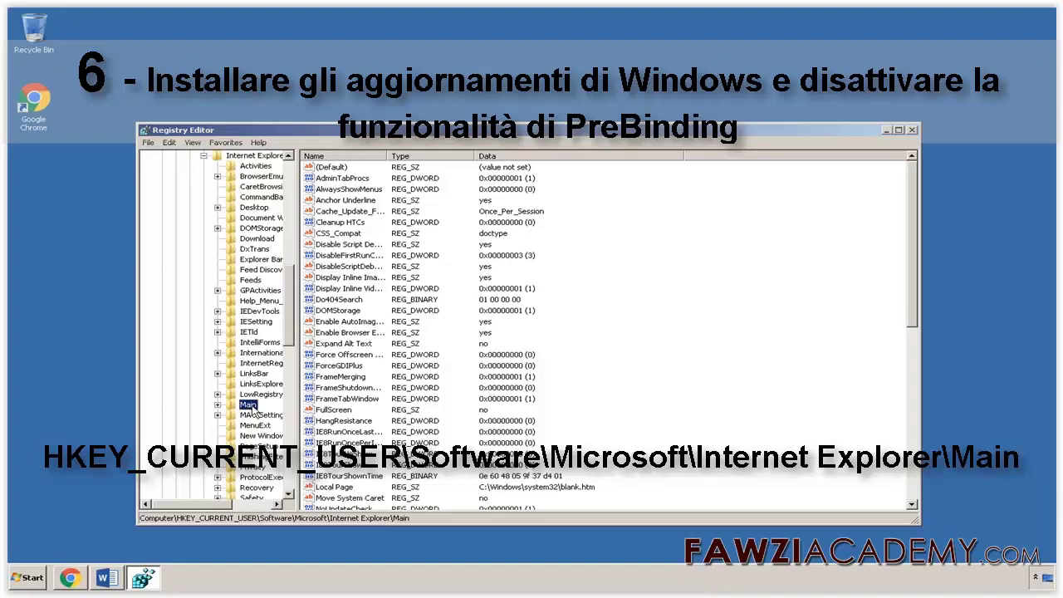
# Step: Create a DWORD (32-bit) value named EnablePrebinding in the Main key and open it for modification
pyautogui.click(170, 143)
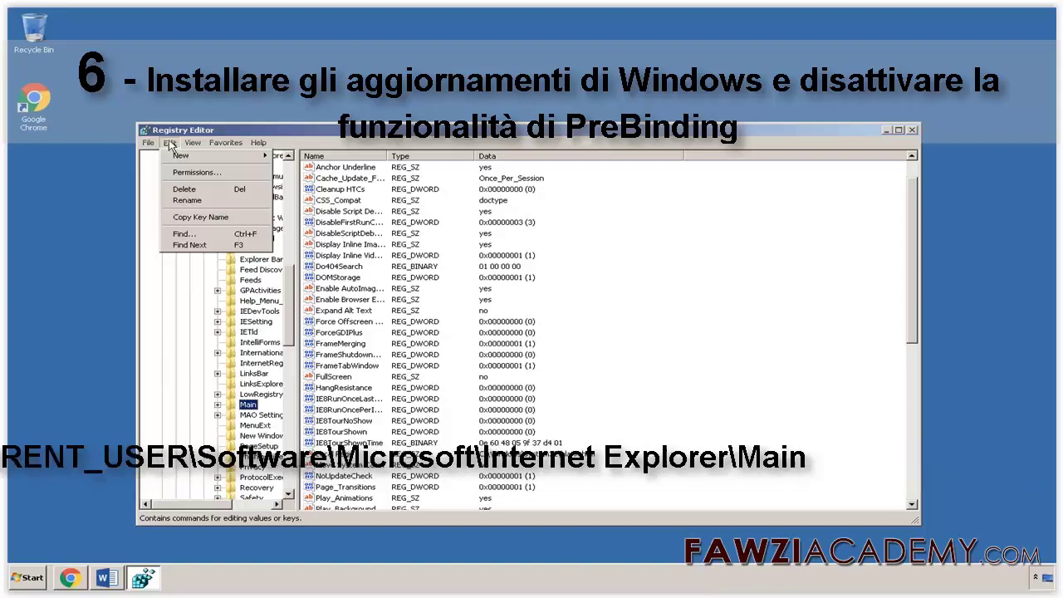
pyautogui.moveTo(180, 155)
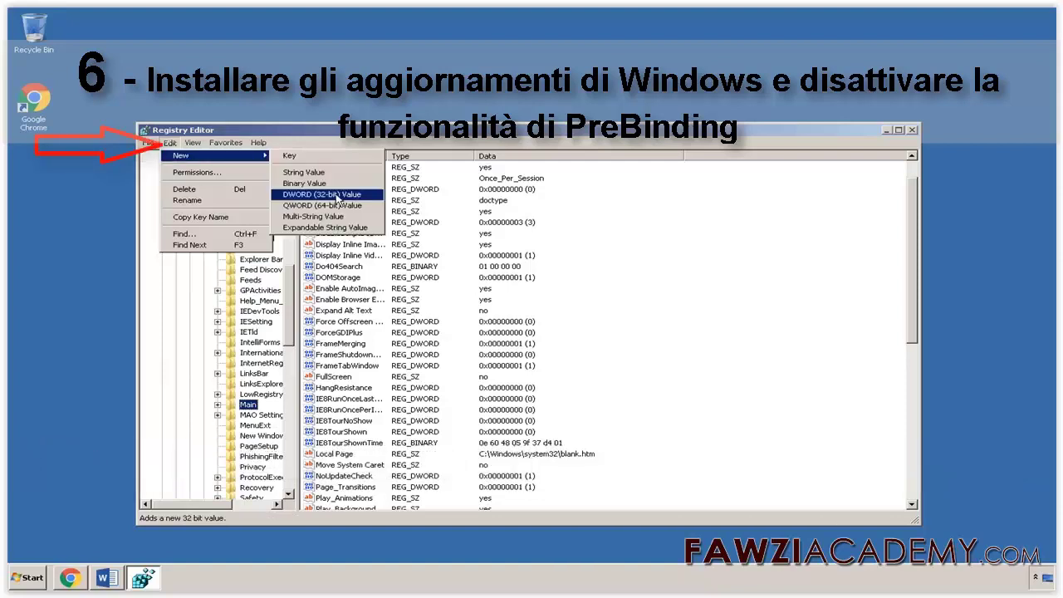
pyautogui.click(332, 194)
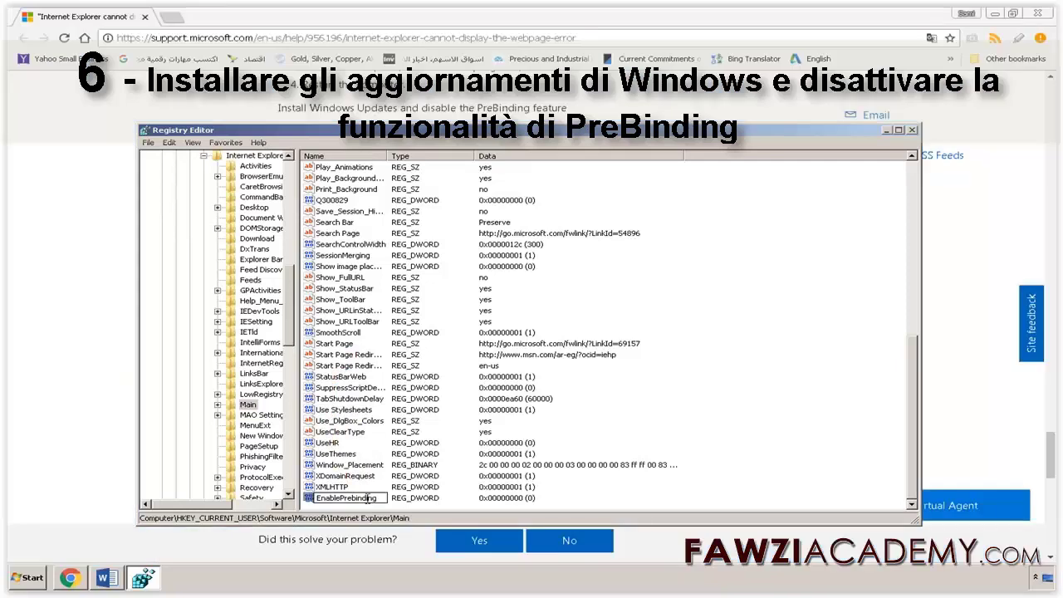
pyautogui.click(170, 142)
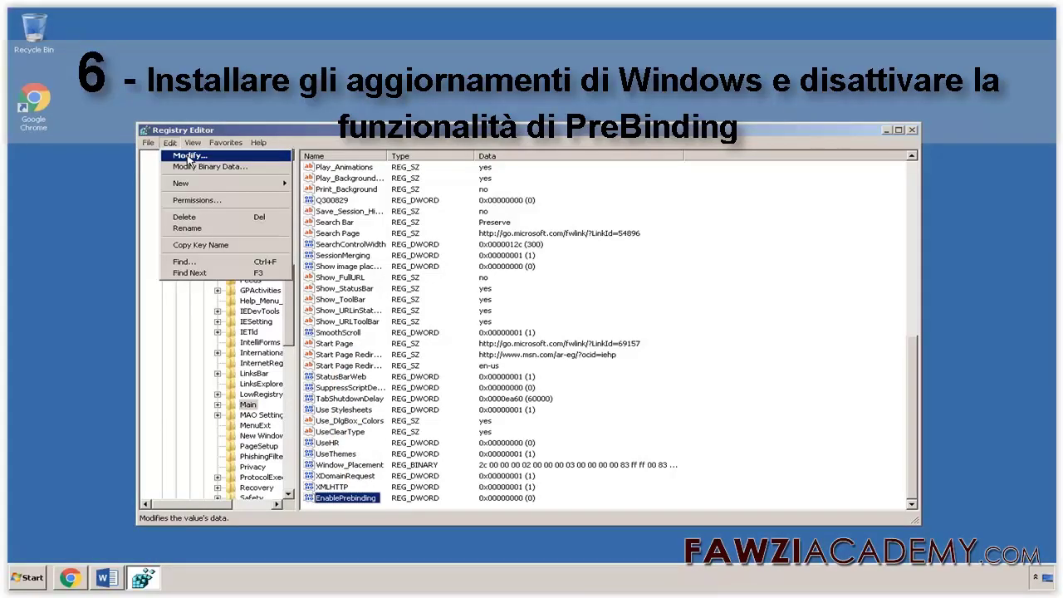
pyautogui.click(189, 156)
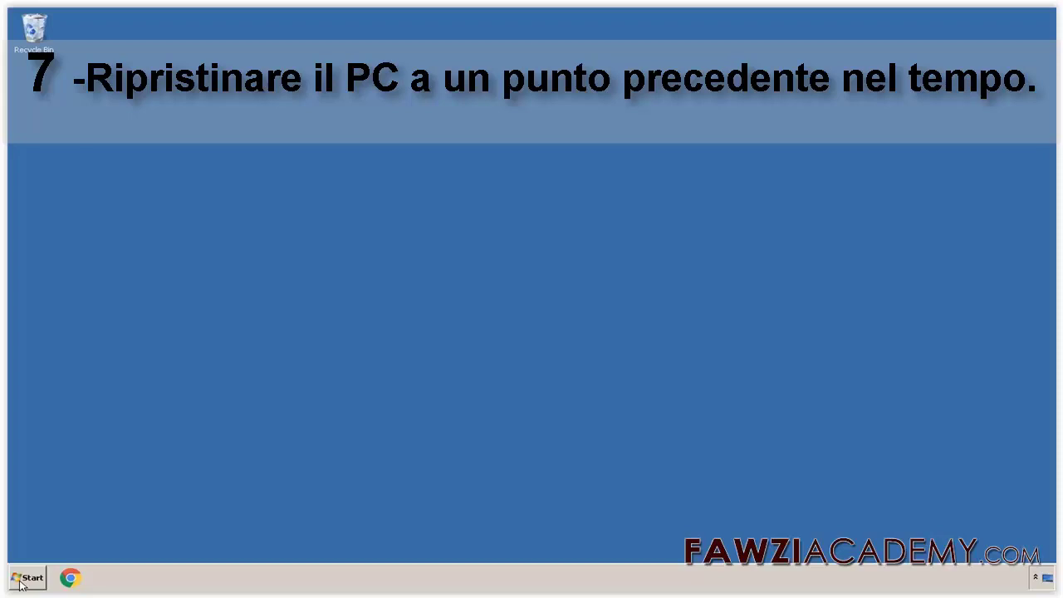
# Step: Search Windows for "restore" and run System Restore as administrator
pyautogui.click(25, 578)
pyautogui.write('restore')
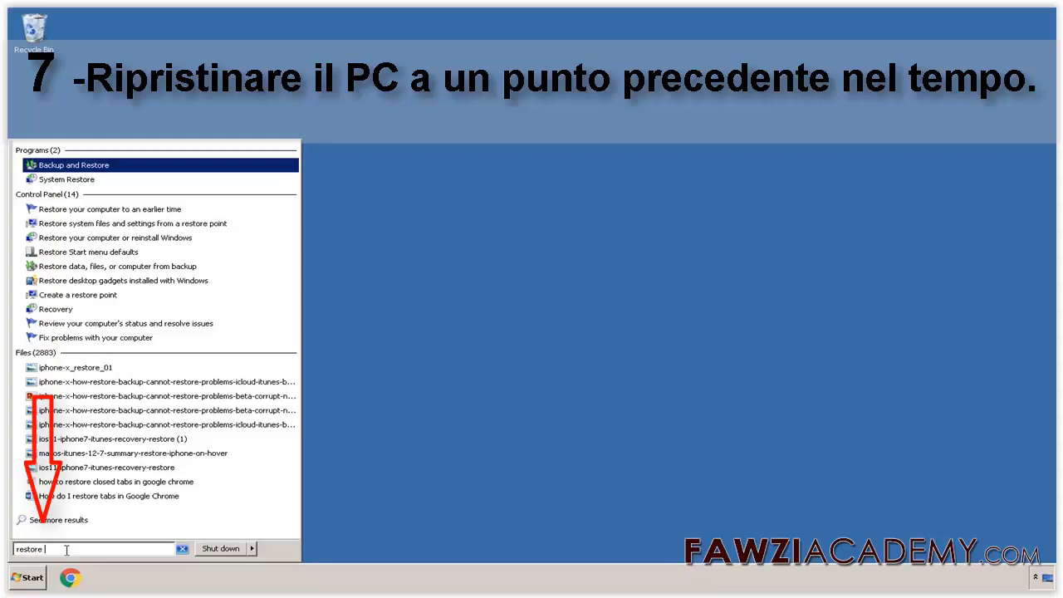
pyautogui.rightClick(97, 179)
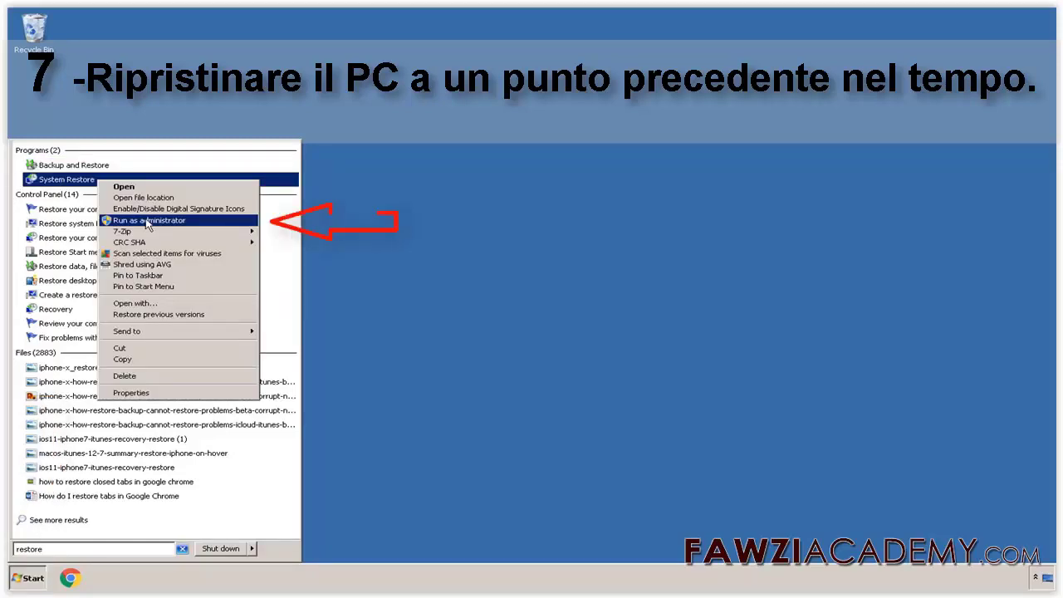
pyautogui.click(147, 221)
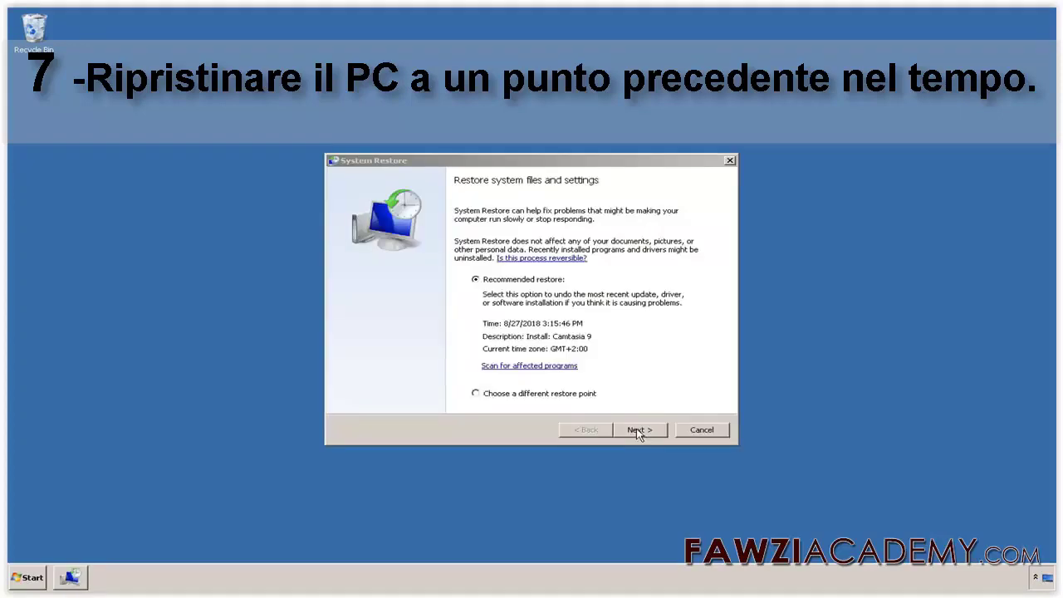
# Step: Opt to choose a different restore point instead of the recommended one and proceed to the list of restore points
pyautogui.click(476, 394)
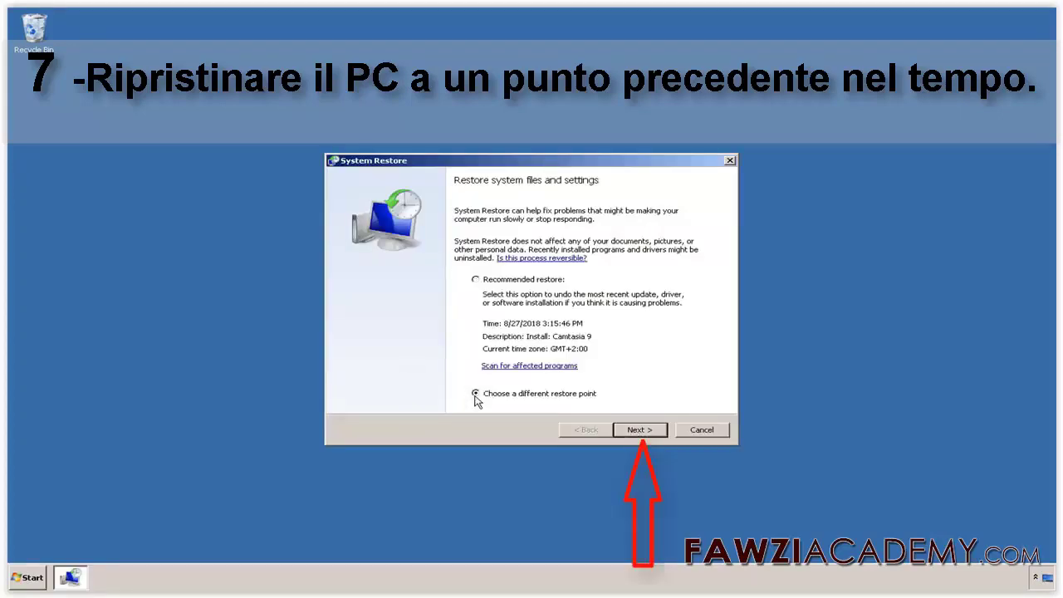
pyautogui.click(640, 429)
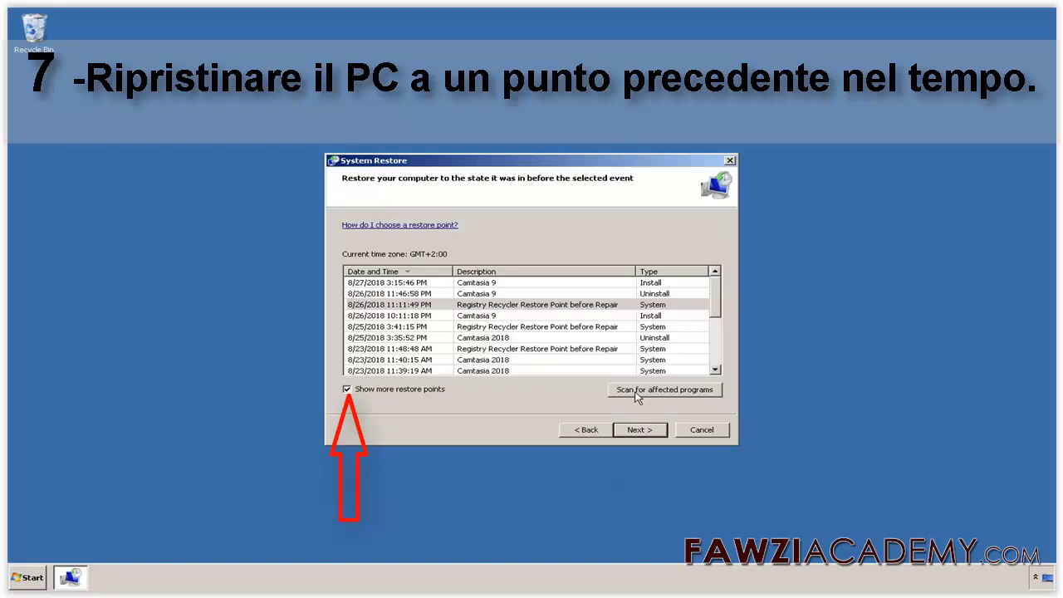